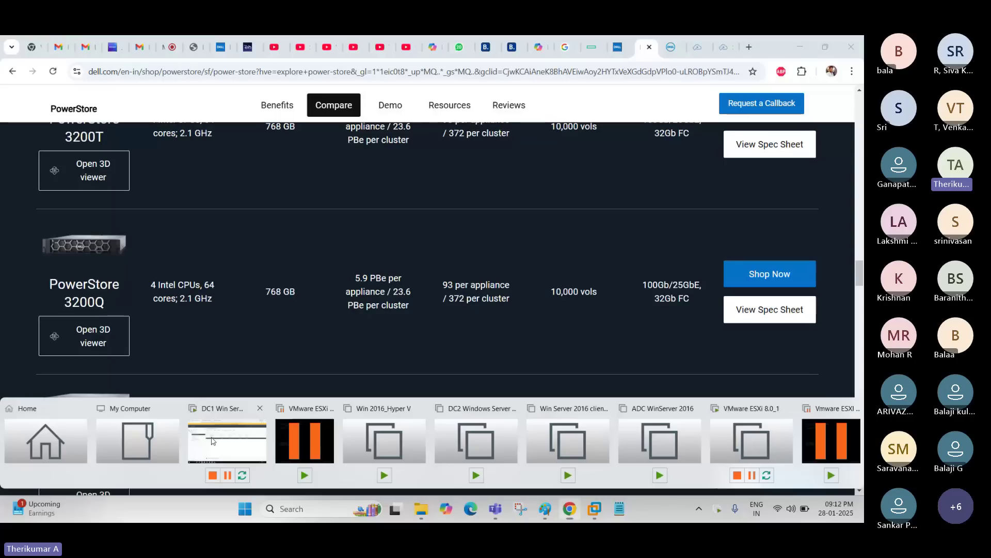
Switch to the DC1 Windows Server virtual machine and examine Datastore04's capacity in the host's datastore list.
click(214, 441)
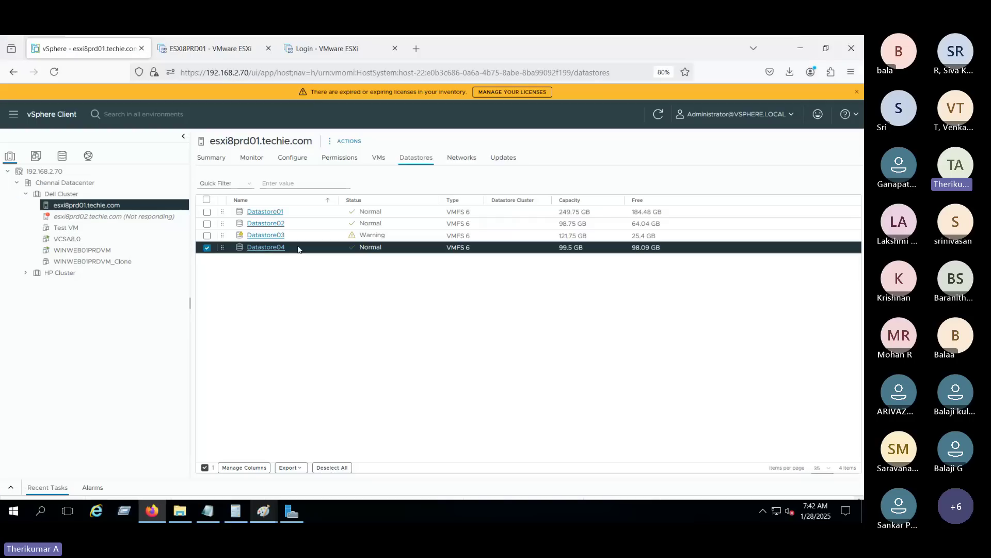
click(275, 253)
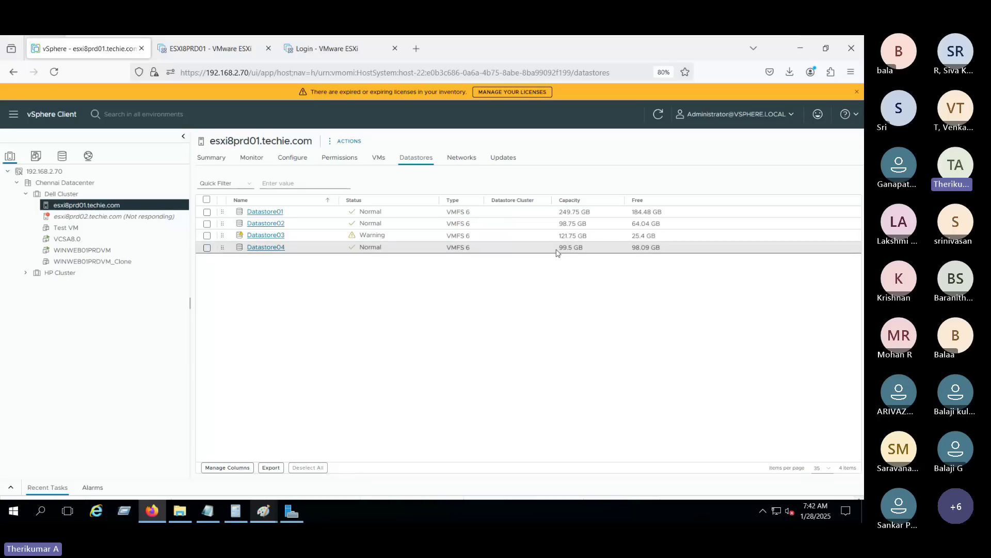
drag(558, 247, 583, 248)
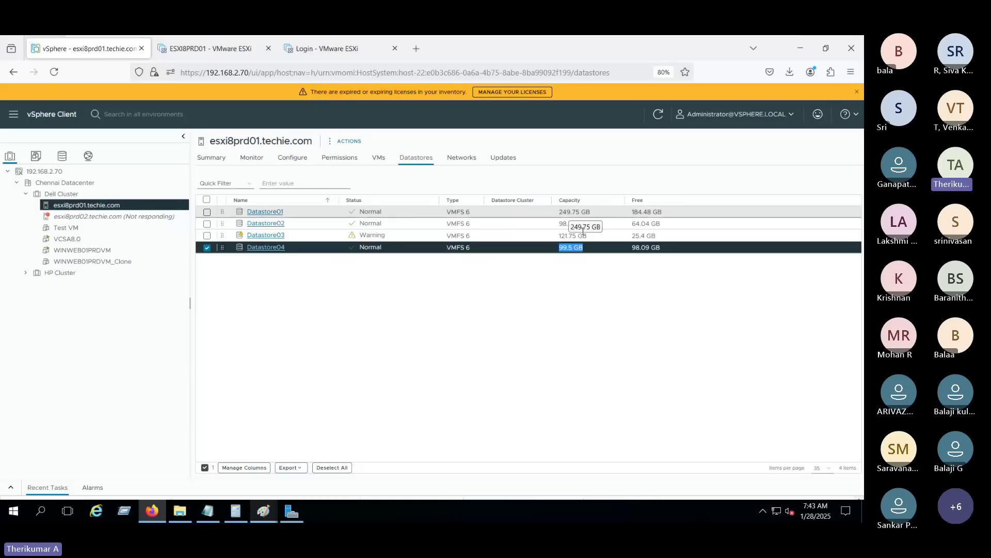
click(579, 271)
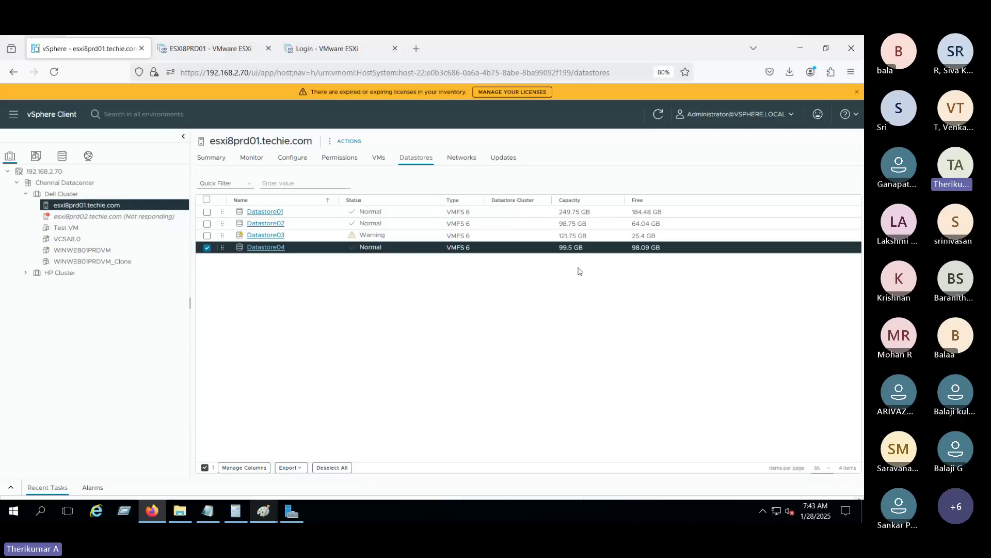
right_click(12, 511)
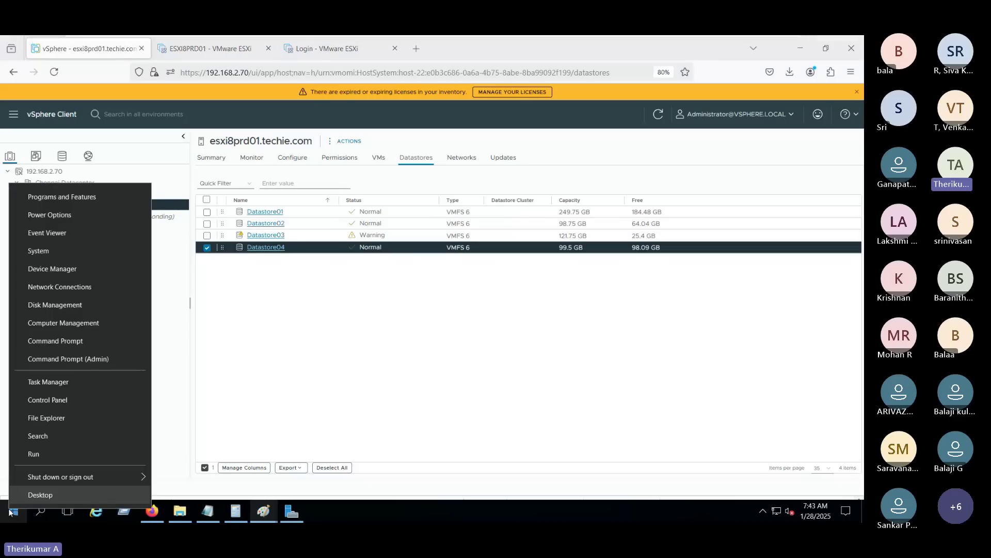
click(427, 371)
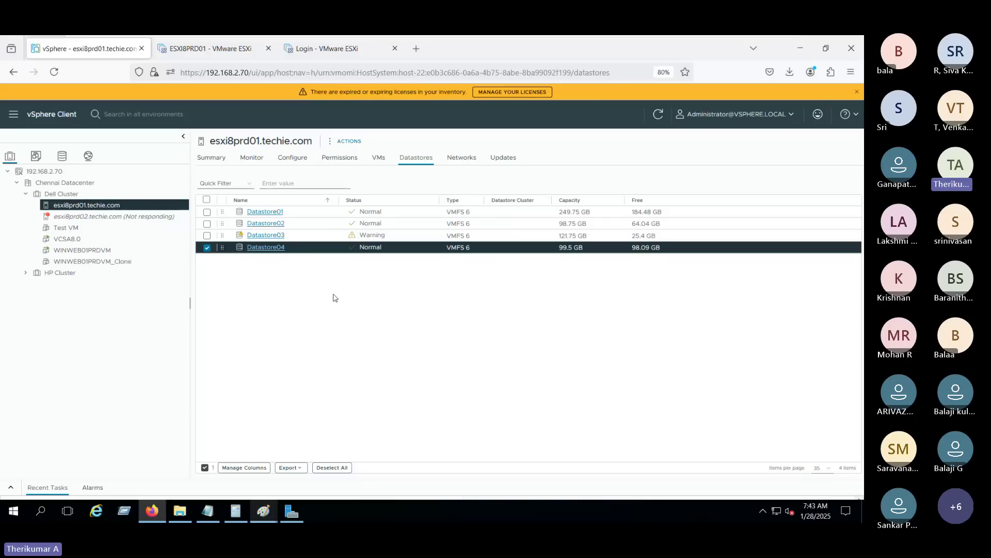
Open a new Paint window and draw a wide orange rounded rectangle near the top of the canvas.
right_click(273, 512)
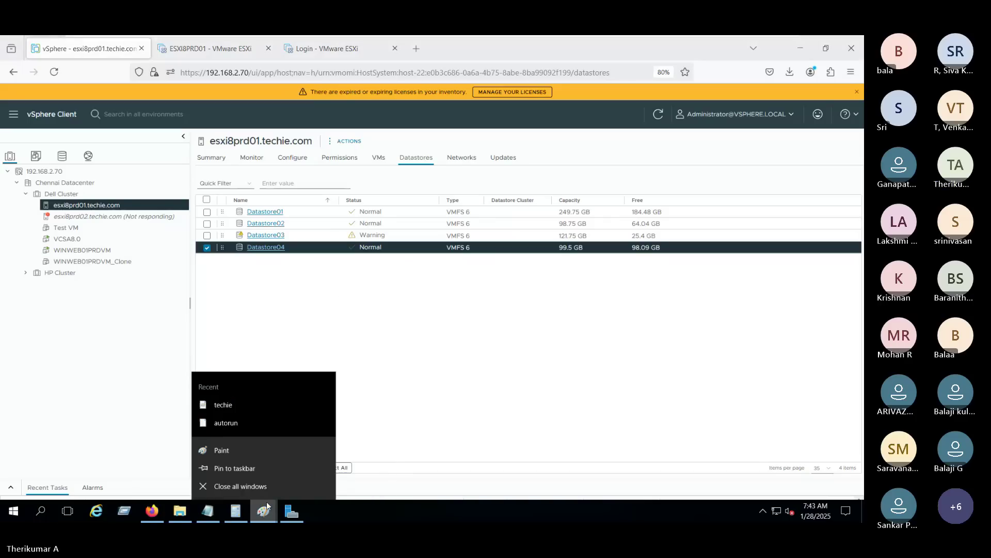
click(241, 454)
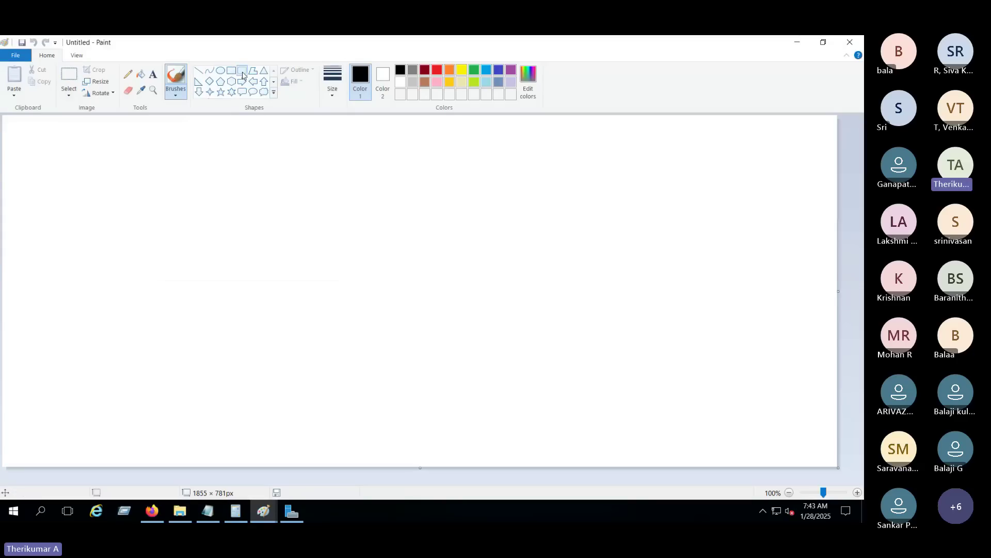
click(243, 75)
drag(283, 153, 515, 182)
key(ctrl+z)
click(450, 70)
drag(277, 155, 571, 195)
click(171, 164)
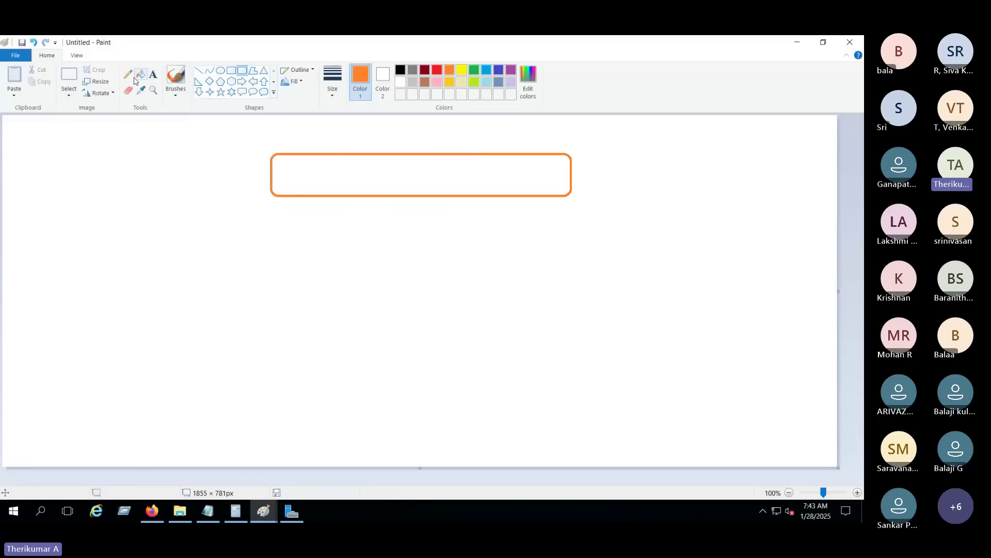
Add the orange text label "10 TB Datastore" below the rounded rectangle.
click(153, 78)
click(416, 241)
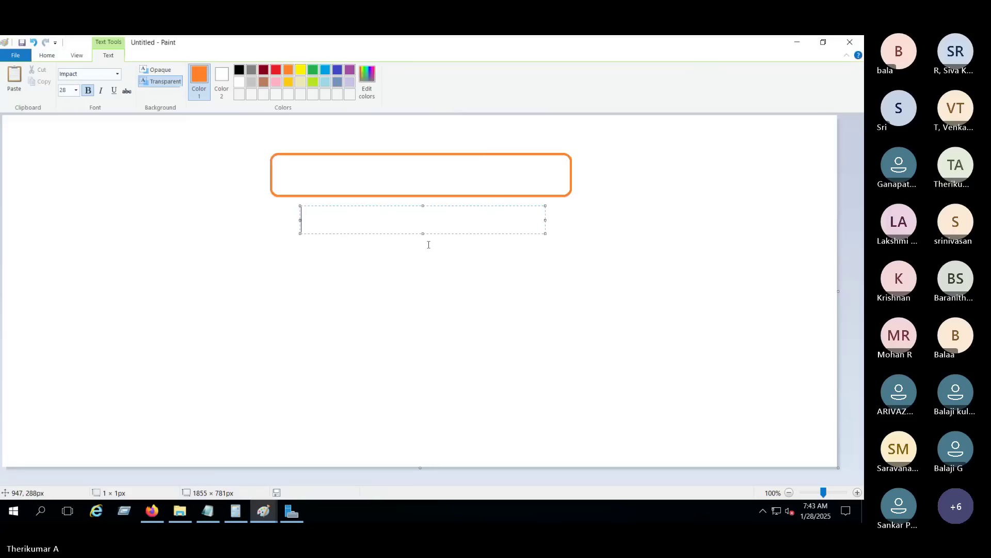
text(10 TB Datastore)
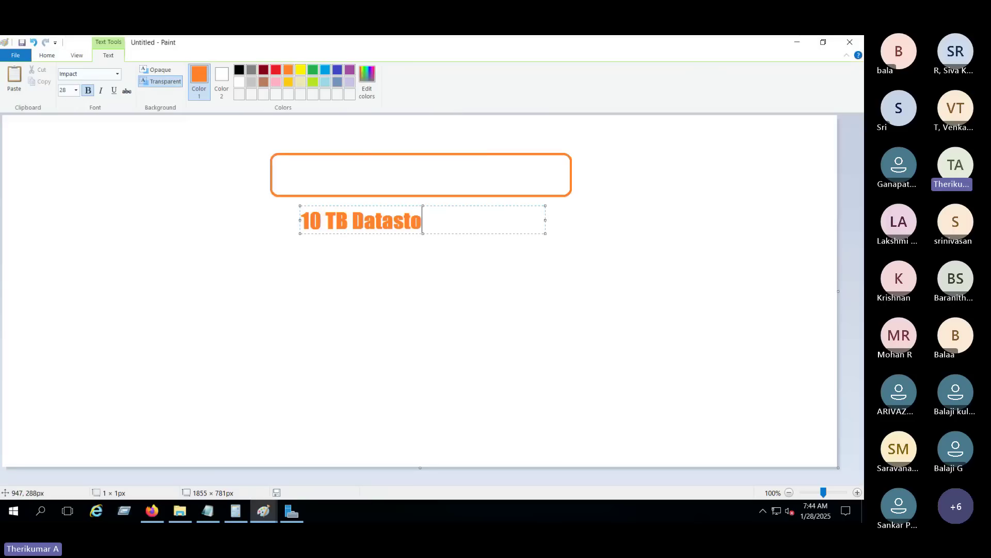
click(467, 266)
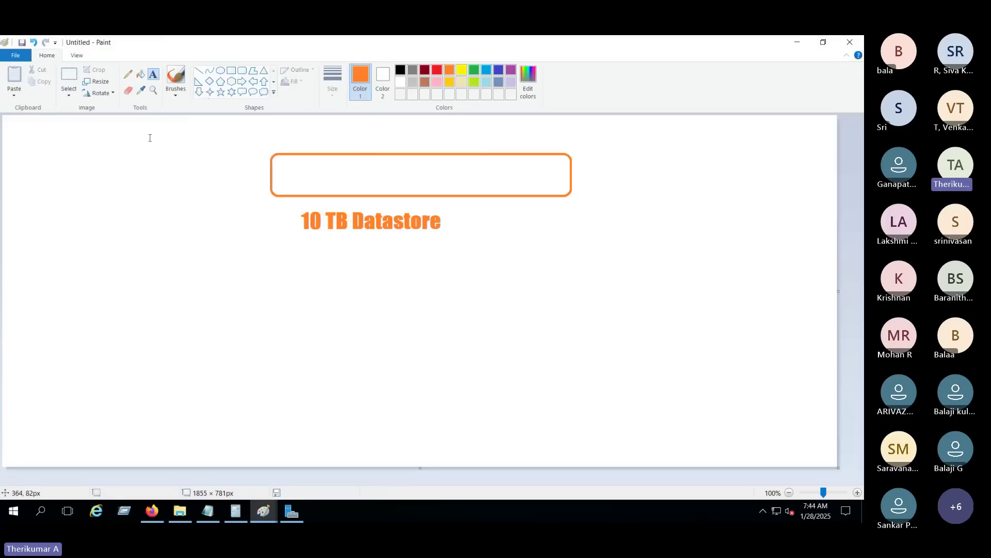
Draw a vertical divider near the rectangle's right end and fill the large section left of it with orange.
click(199, 73)
drag(543, 154, 545, 197)
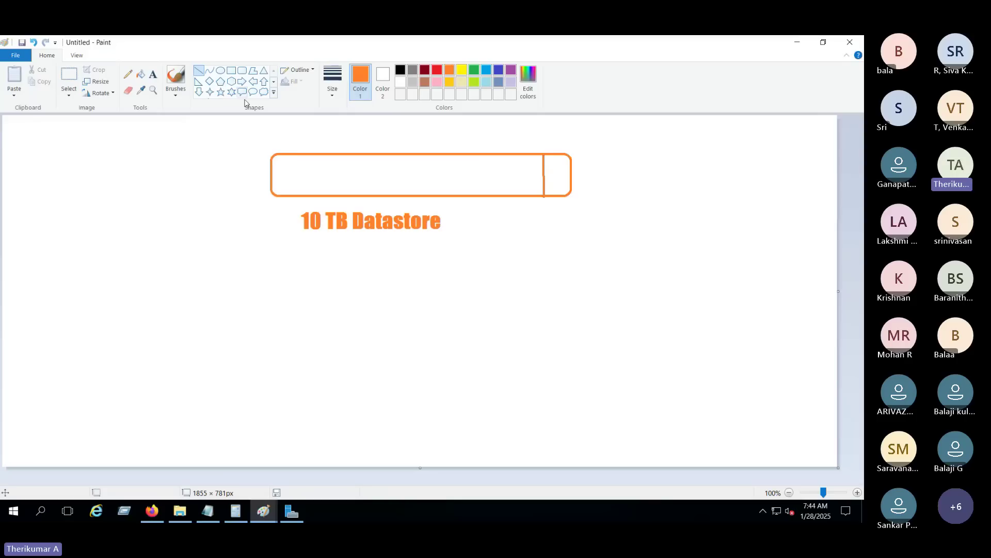
click(140, 74)
click(377, 165)
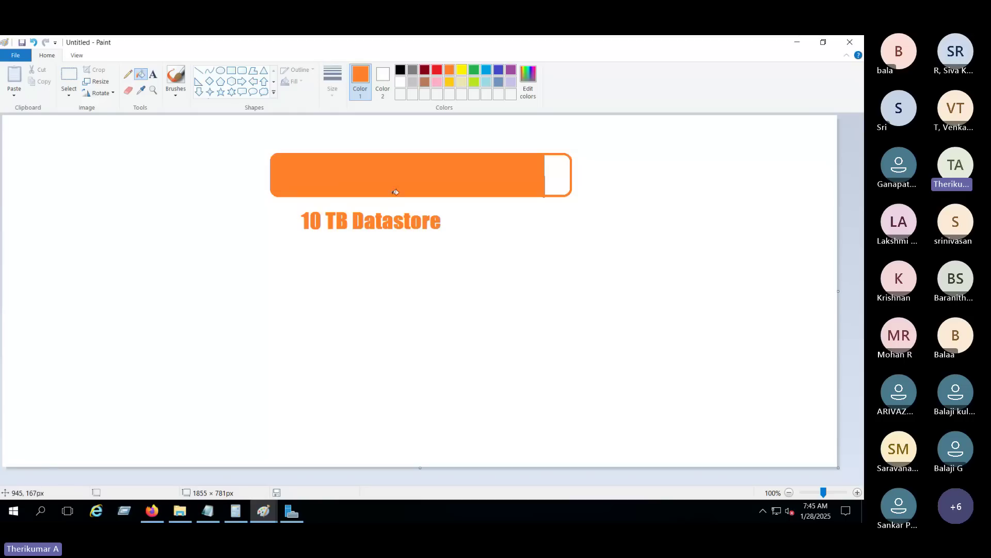
Start a blue text message below the datastore label with the greeting line "Hi Storage team,".
click(154, 77)
click(58, 244)
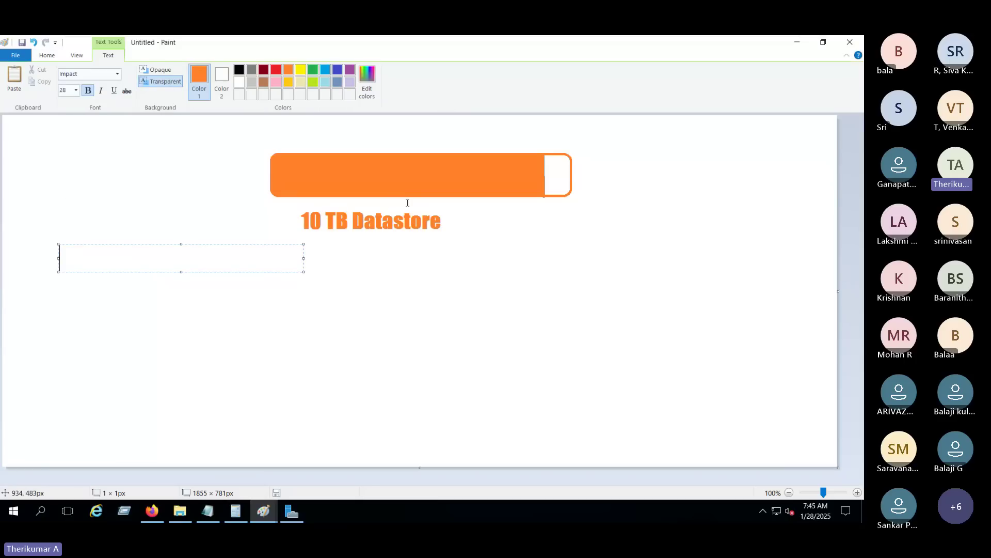
click(337, 69)
text(Hi)
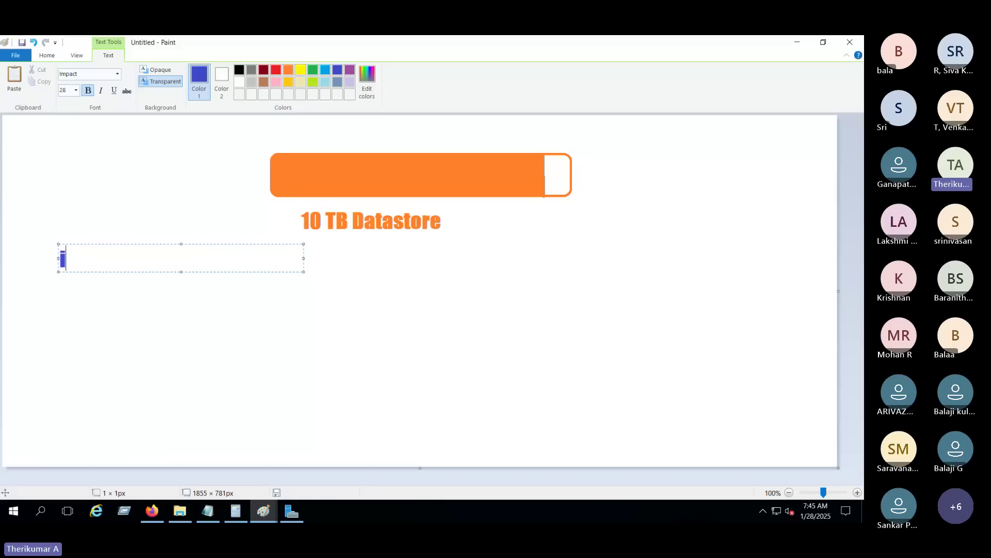
text( St)
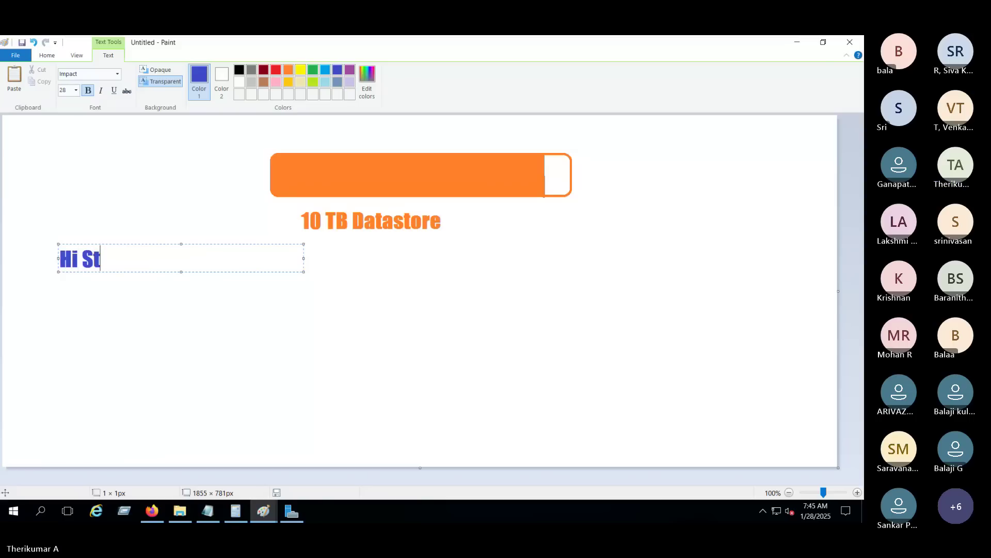
text(orage)
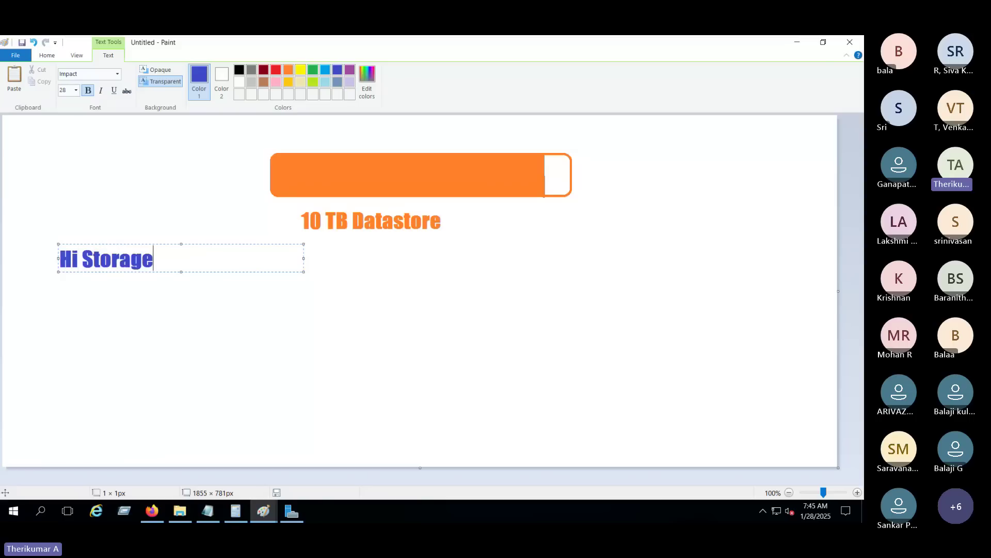
text( tea,)
key(BackSpace)
text(m,)
key(Return)
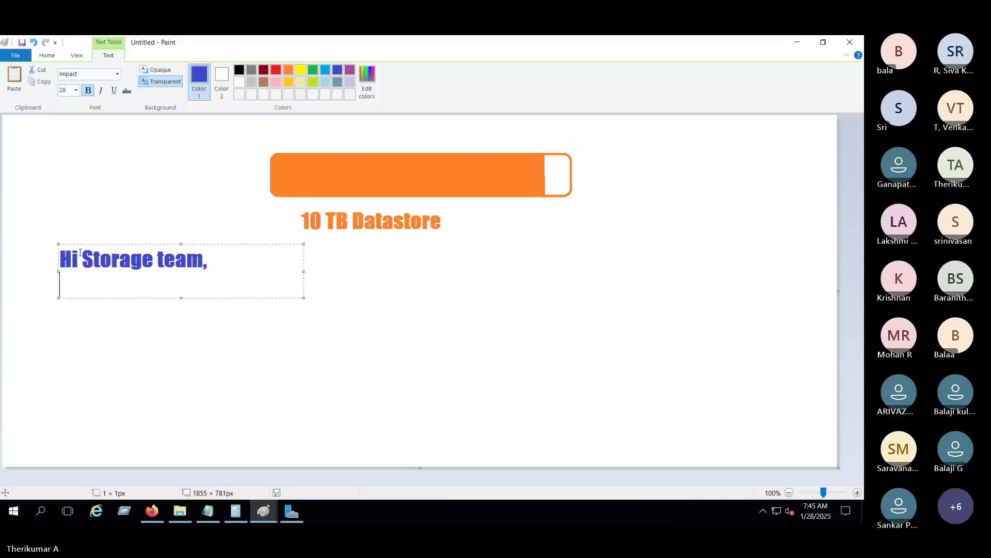
Write the request "Please increase the below Datastore capacity" under the greeting.
text(Please increase)
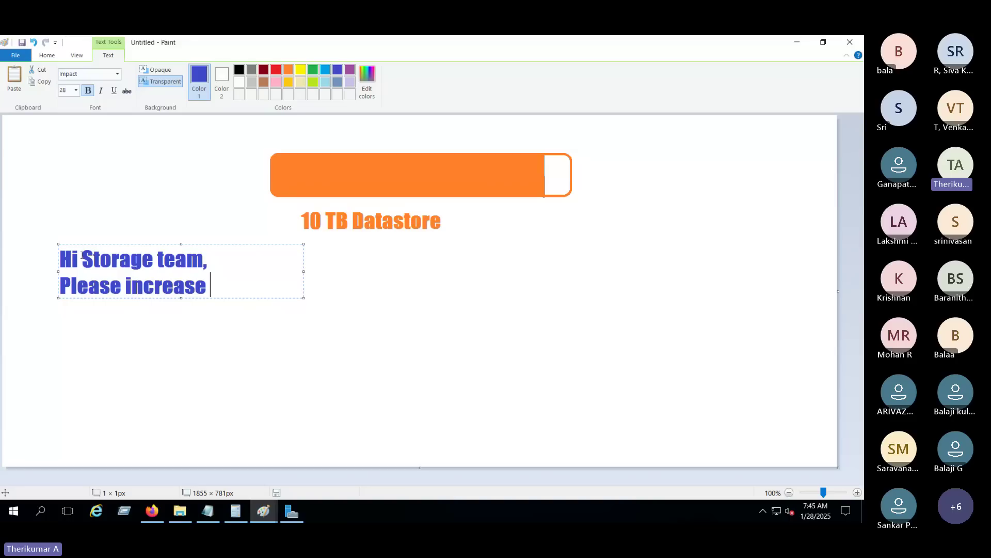
text(the below Daa)
key(BackSpace)
text(tast)
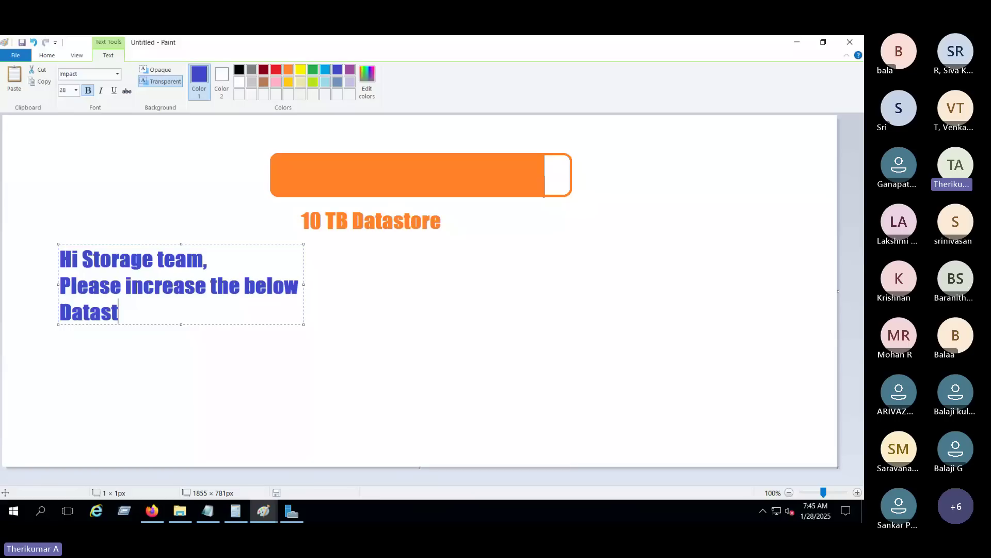
text(ore c)
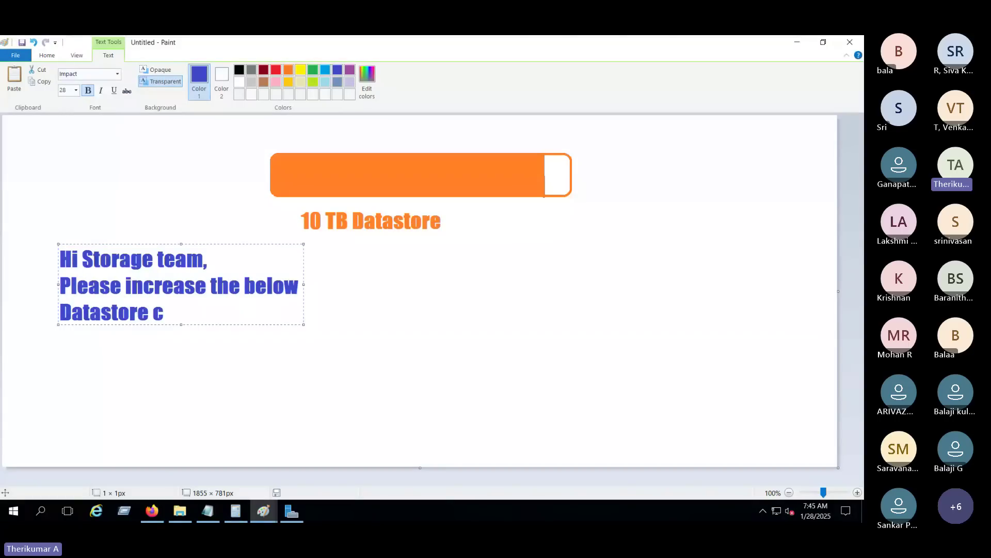
text(apa)
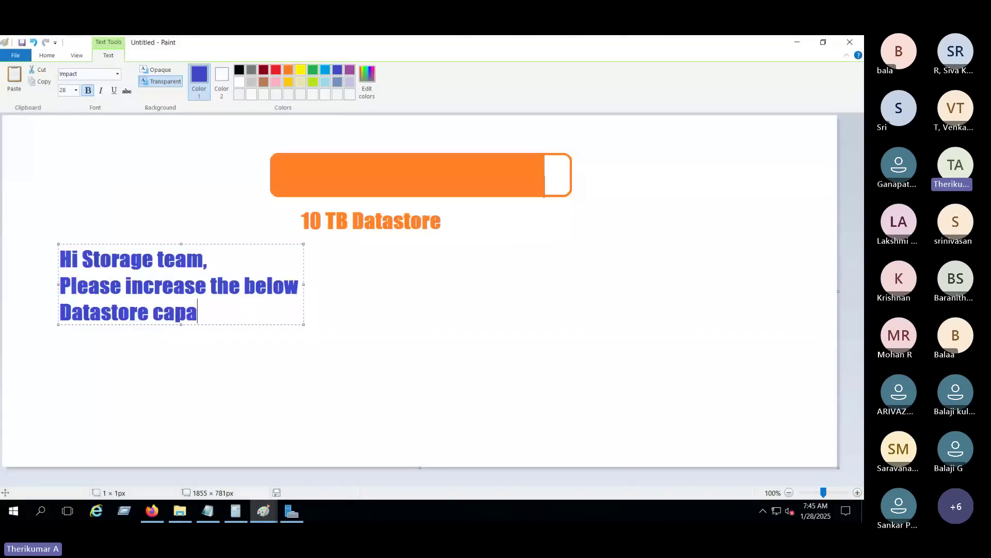
text(city)
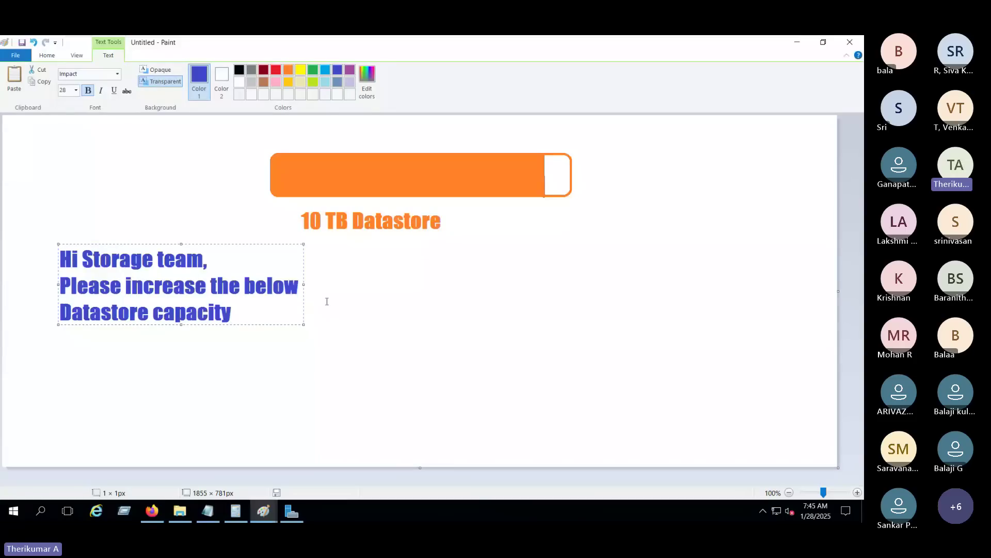
Widen the message text box and, after a blank line, add the lines "Datastore name: PRDDS01" and "Naa id:".
drag(303, 324, 640, 325)
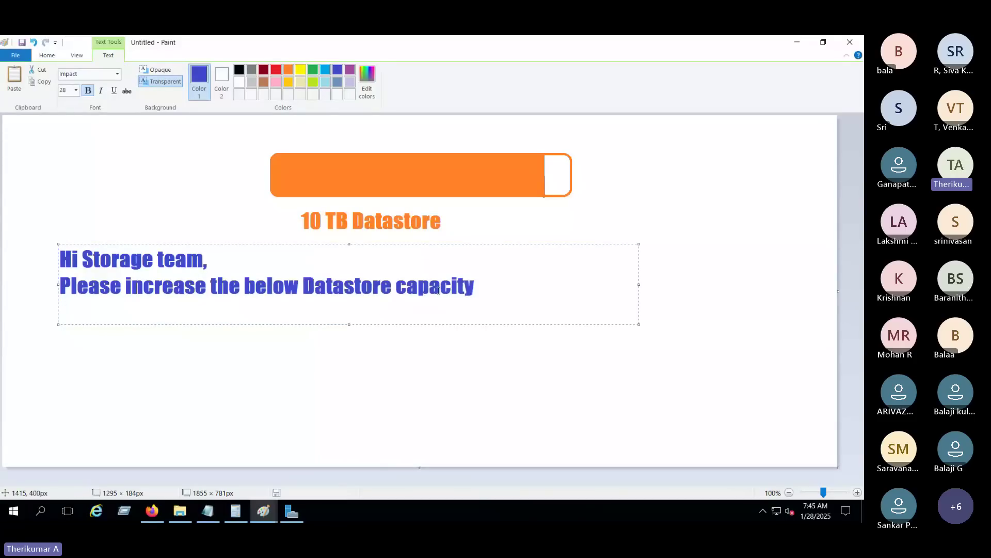
key(Return)
key(Return)
text(Datastore n)
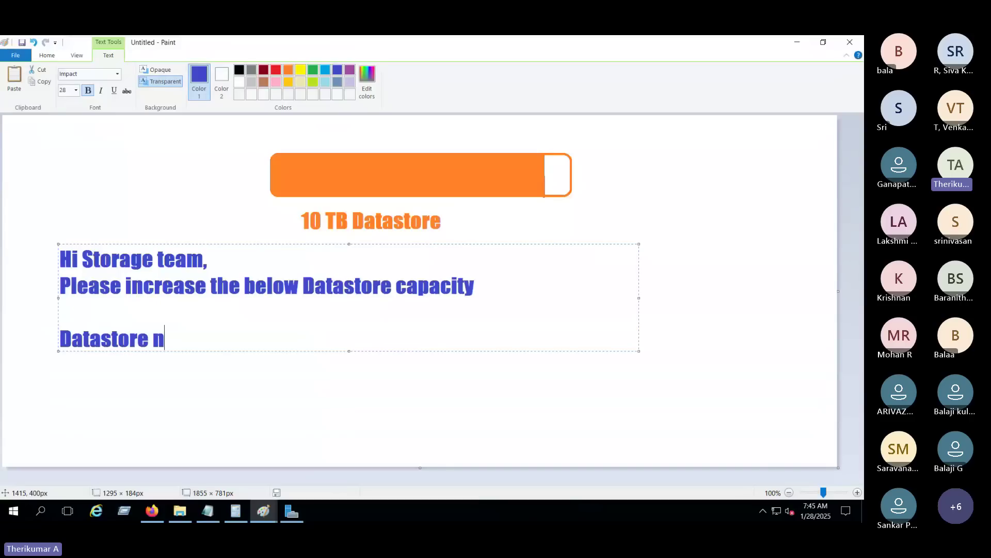
text(ame: )
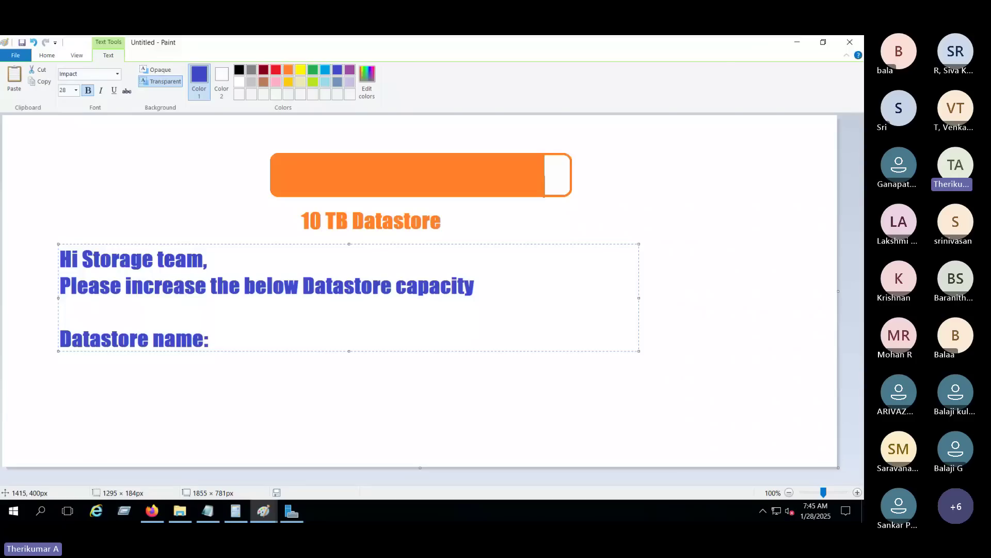
text(PRDDS)1)
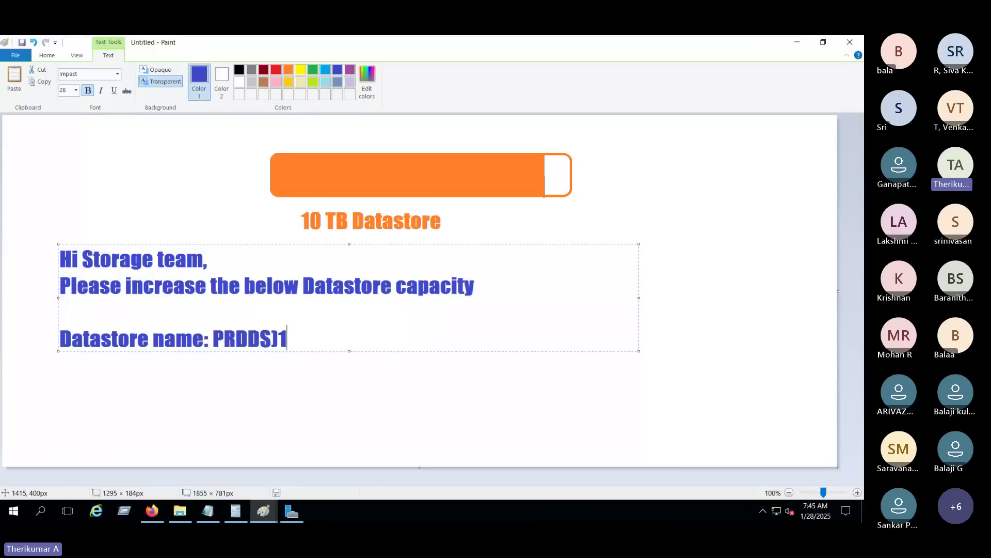
key(BackSpace)
key(BackSpace)
text(01)
key(Return)
text(N)
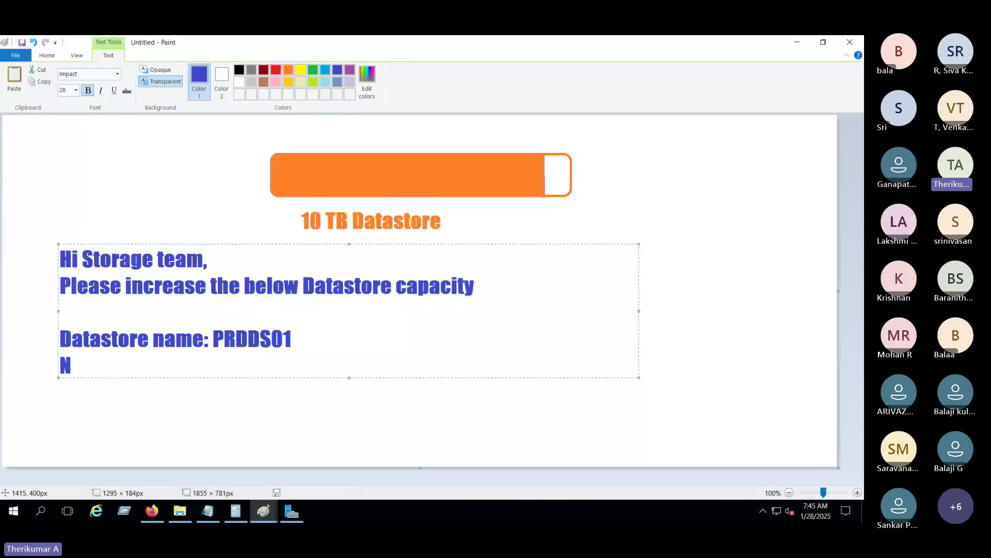
text(aa id:)
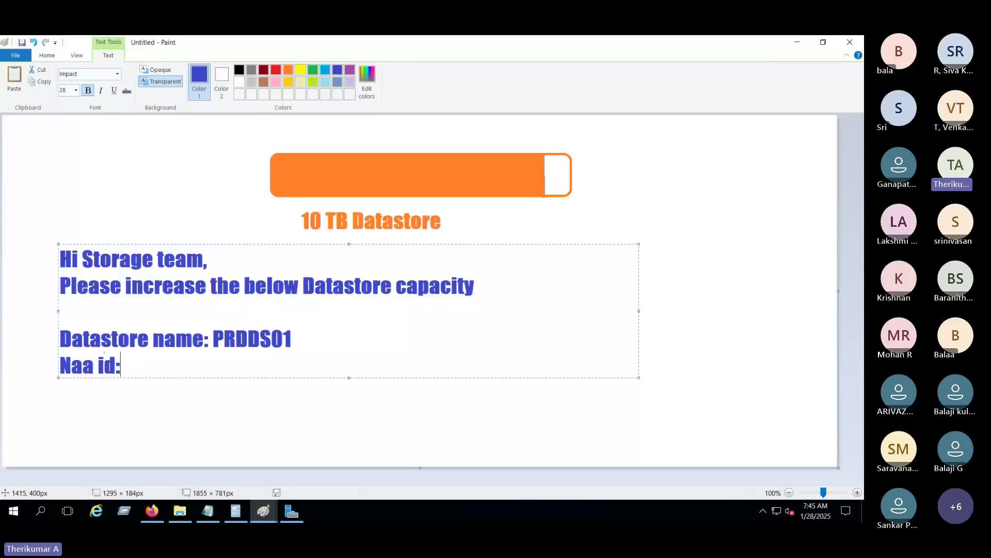
Switch to the vSphere Client, open Datastore04's device backing details and copy the iSCSI disk's naa identifier.
click(152, 508)
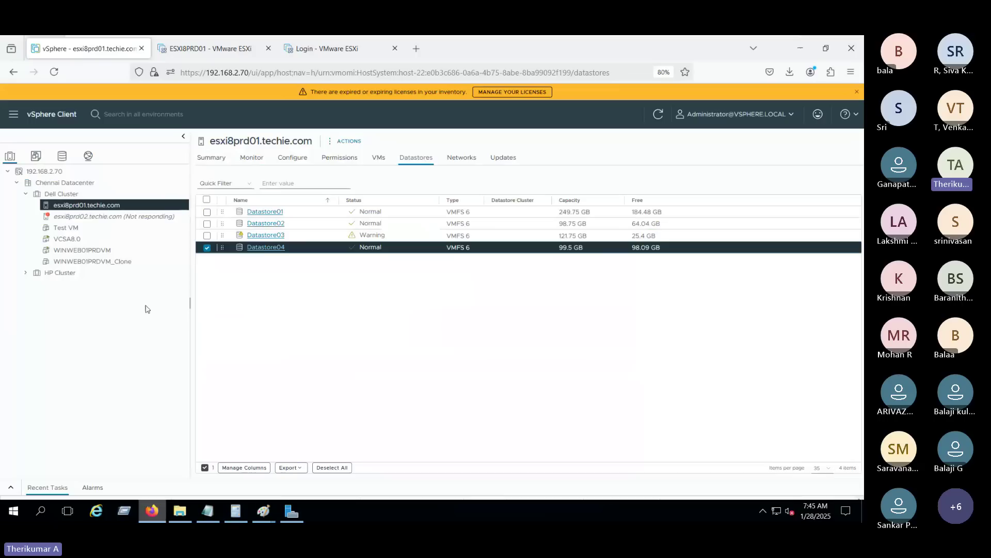
click(264, 248)
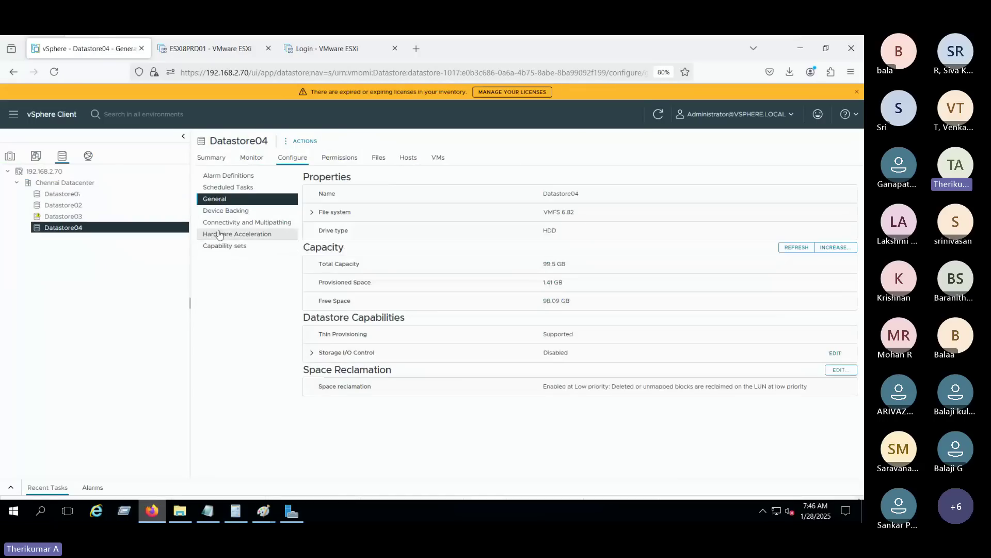
click(216, 211)
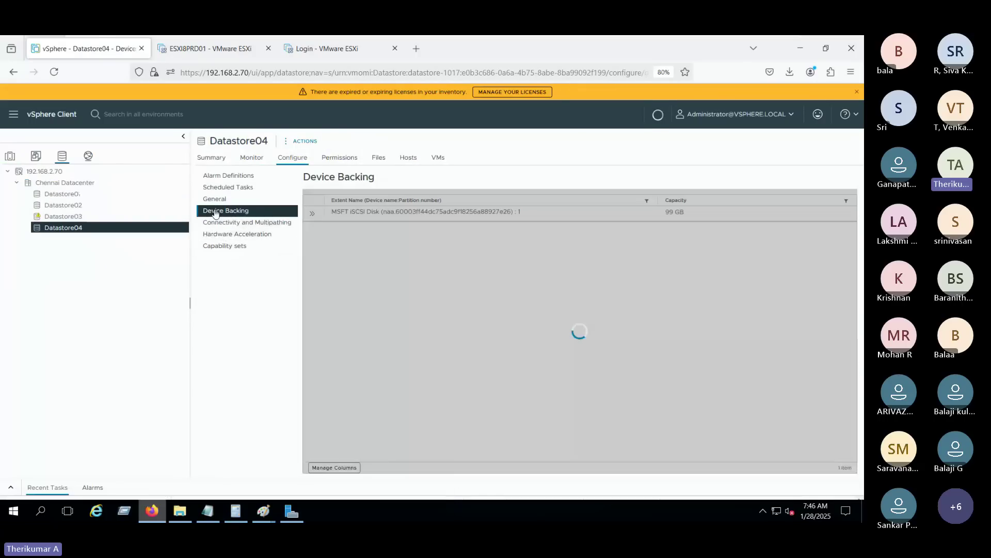
click(312, 213)
drag(646, 248, 778, 250)
drag(777, 250, 779, 250)
key(ctrl+c)
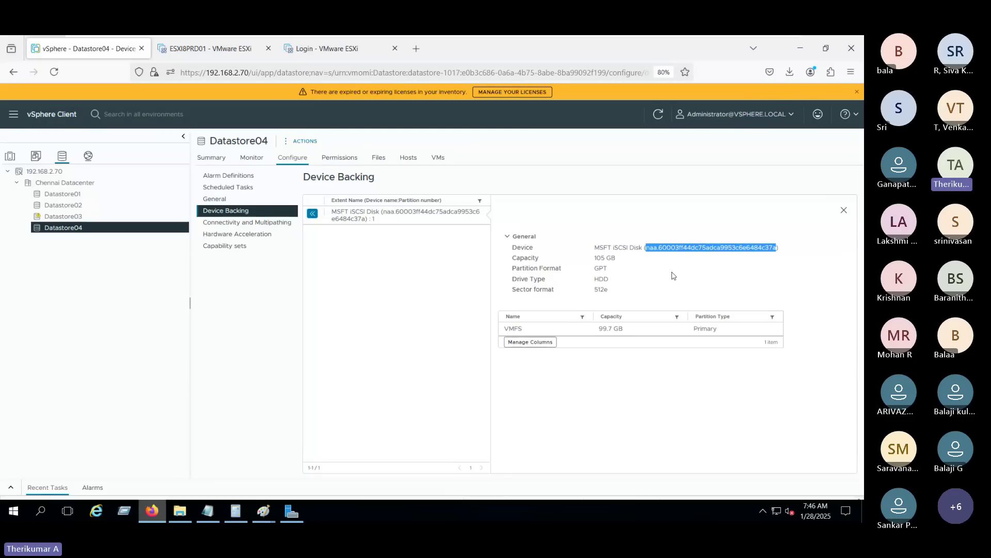
Switch to Paint, paste the copied naa identifier after "Naa id:" and append "to 5 TB" to the capacity request line.
click(271, 511)
click(385, 465)
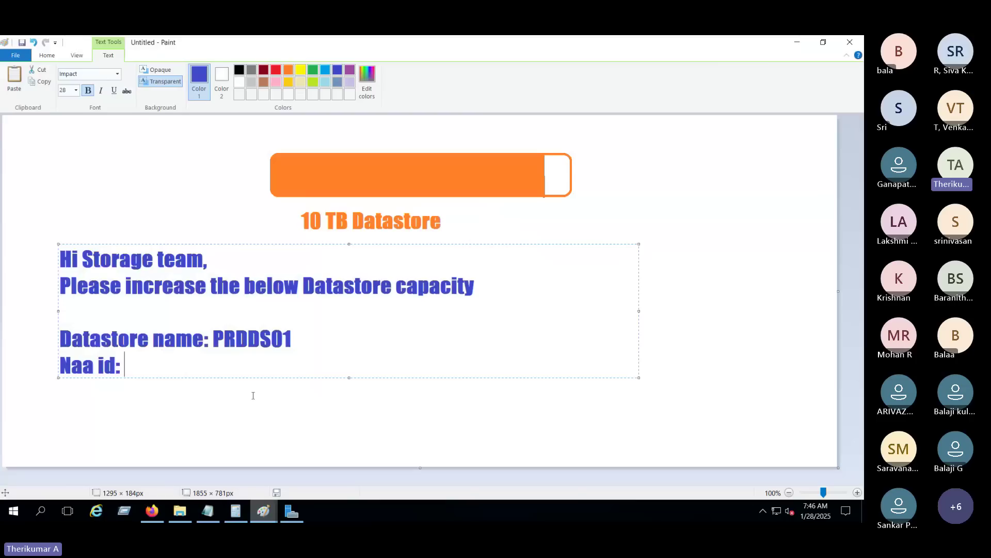
key(ctrl+v)
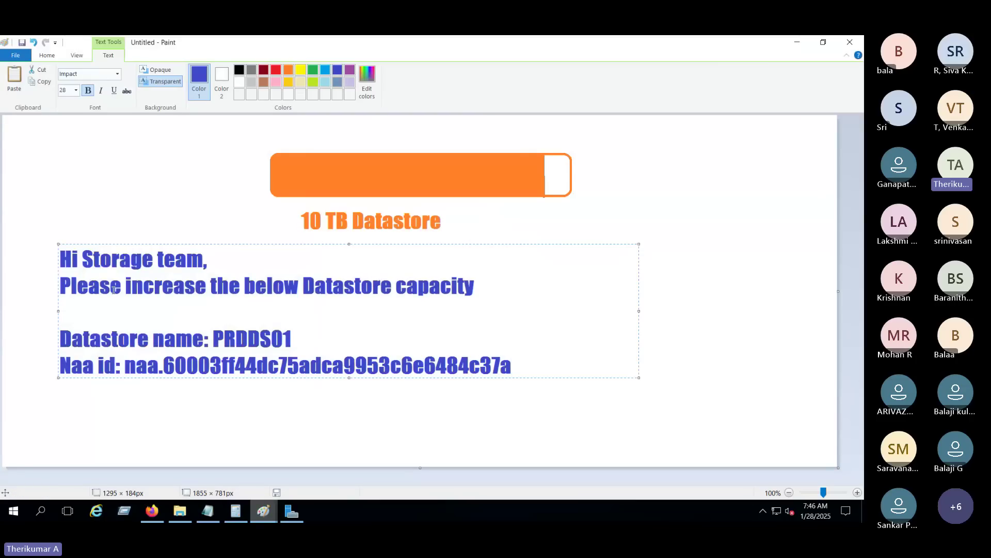
click(486, 287)
text(to 5 TB)
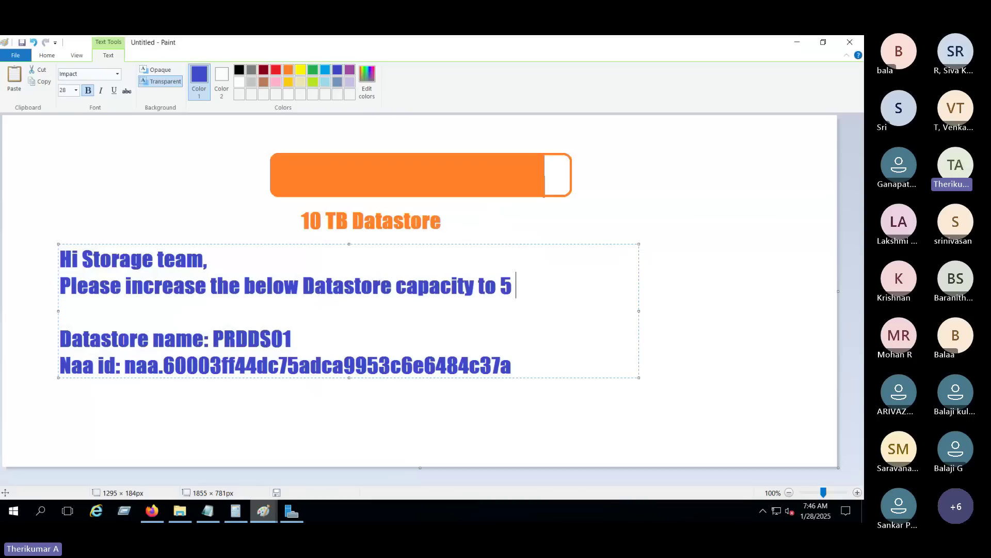
Add the line "Please extend the LUN to 5 TB" between the capacity request and the datastore name, with a blank line above and below.
key(Return)
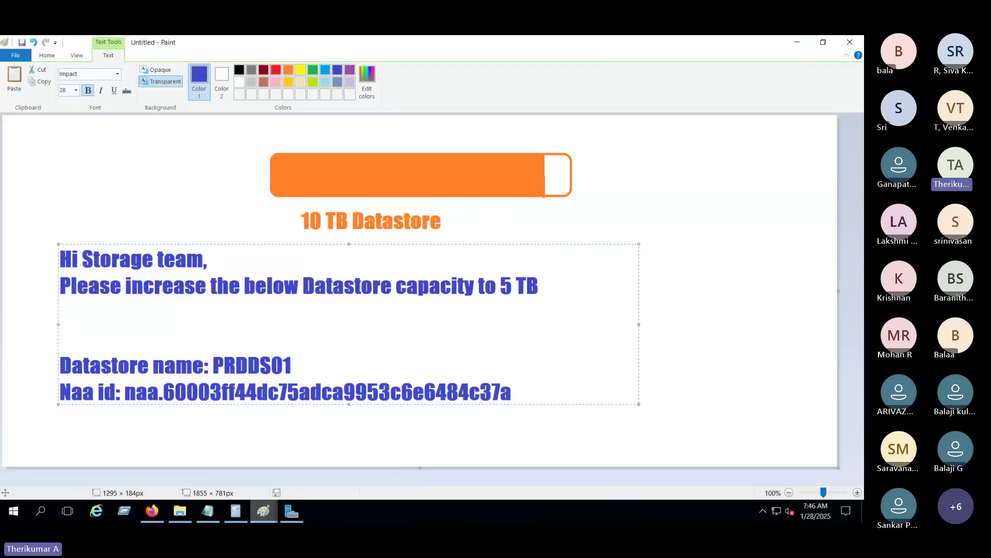
key(Return)
text({)
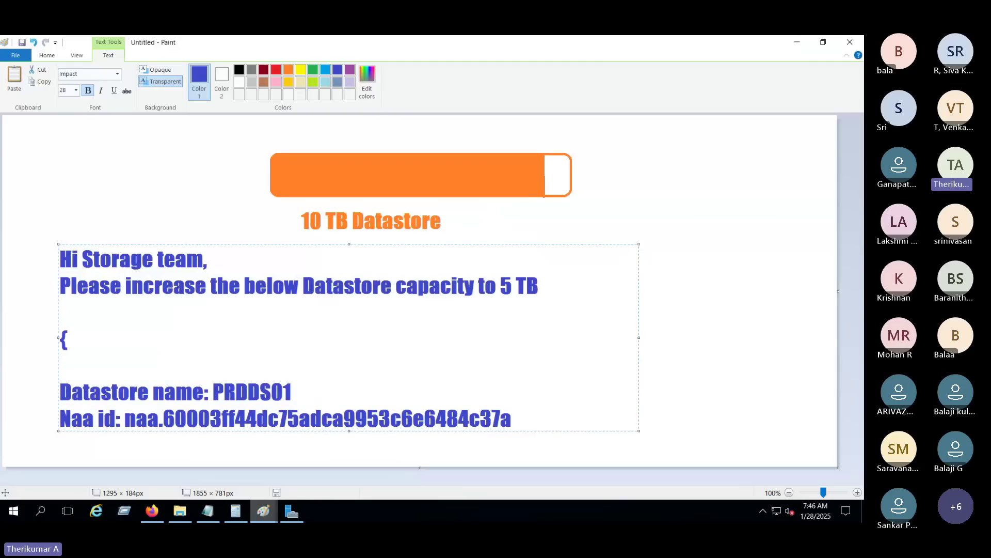
key(BackSpace)
text(Please e)
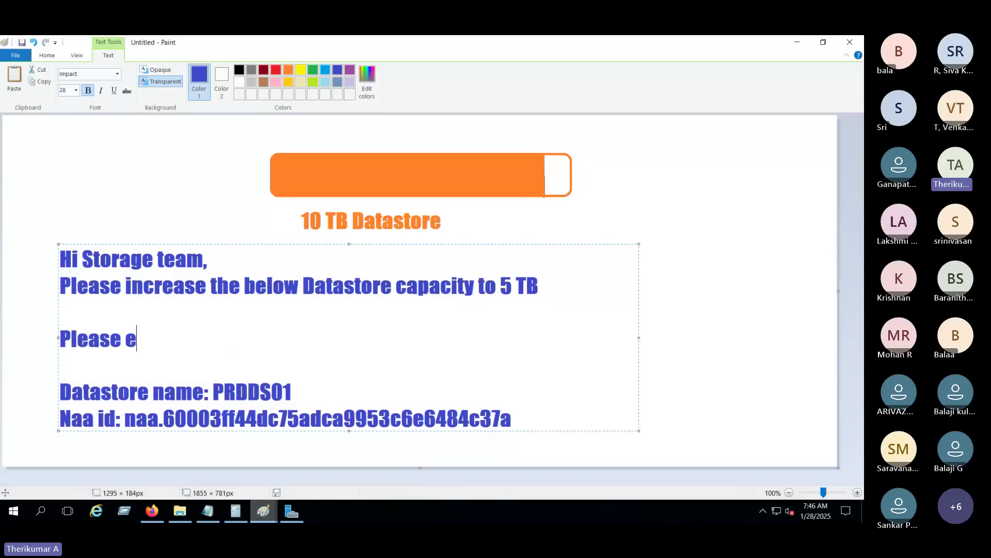
text(xtend the)
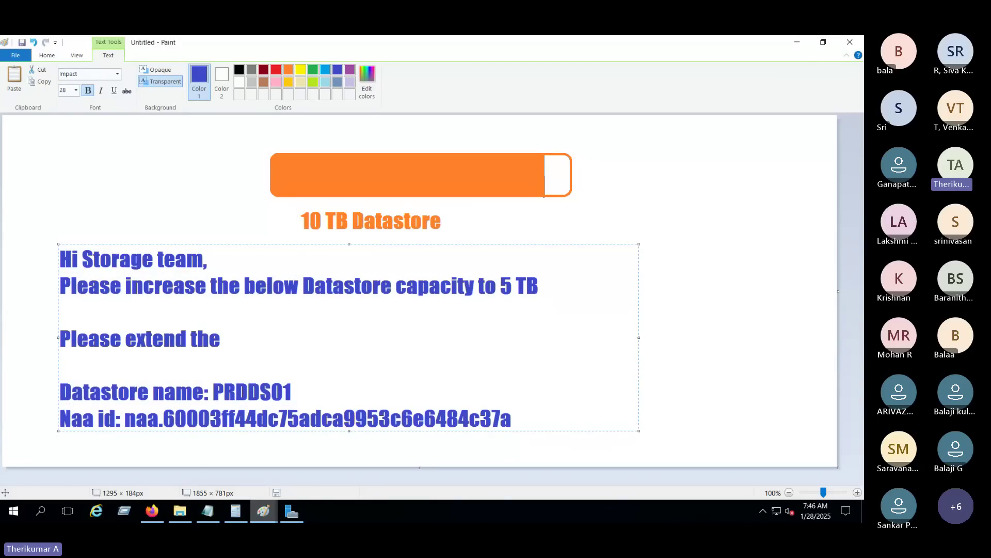
text( LUN to 5 TB)
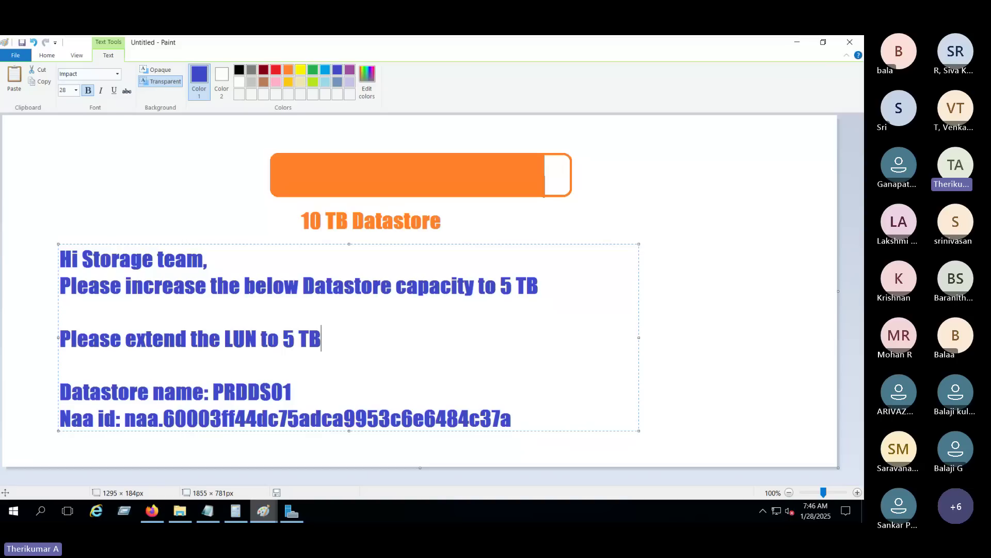
Highlight the two request lines and the LUN line's "5 TB" in turn, and shift the message text box slightly up and left.
key(shift+Home)
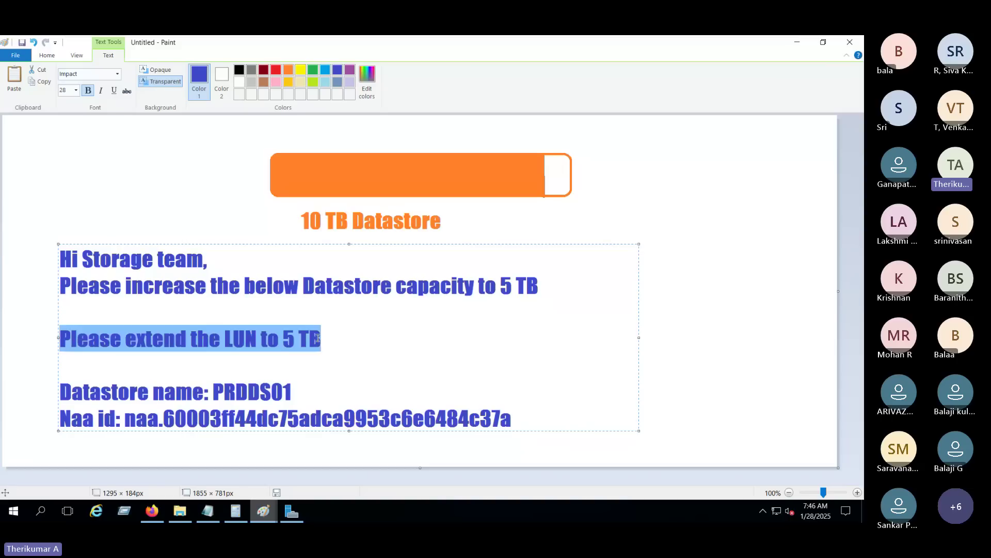
key(Up)
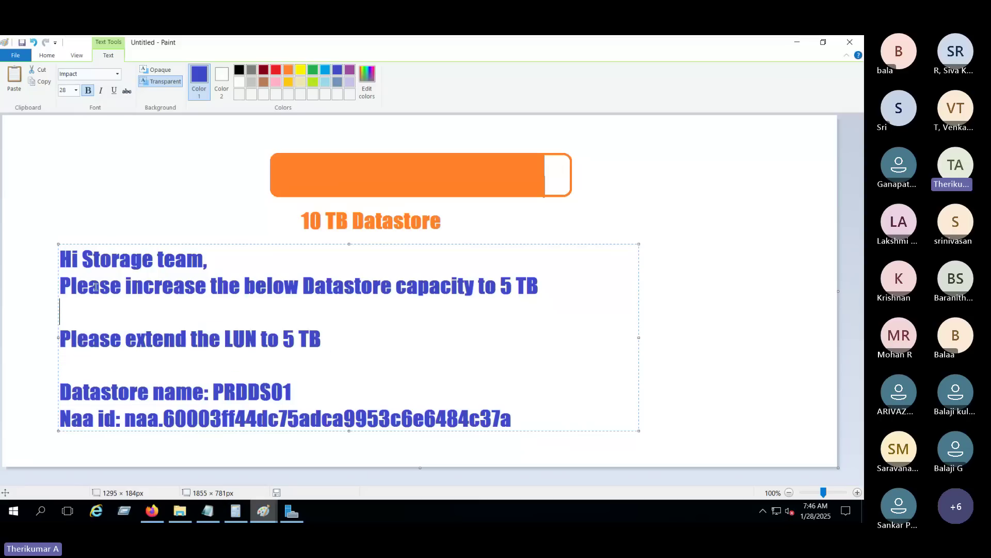
key(Up)
key(shift+End)
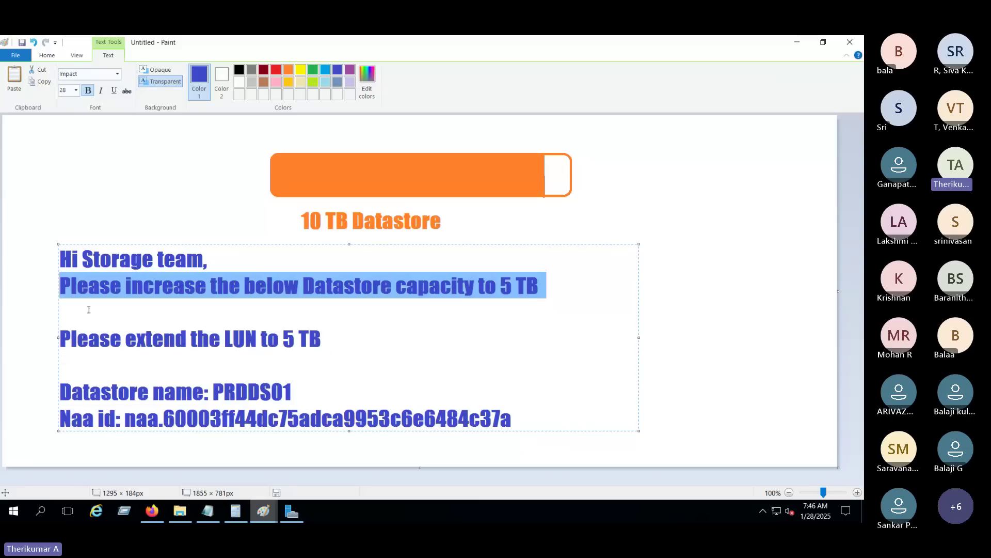
click(245, 338)
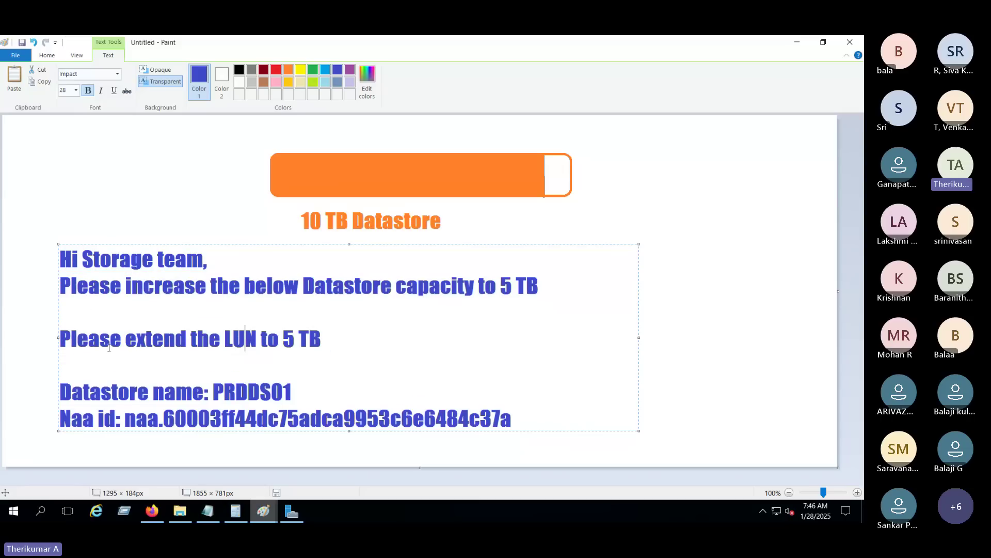
drag(68, 339, 60, 364)
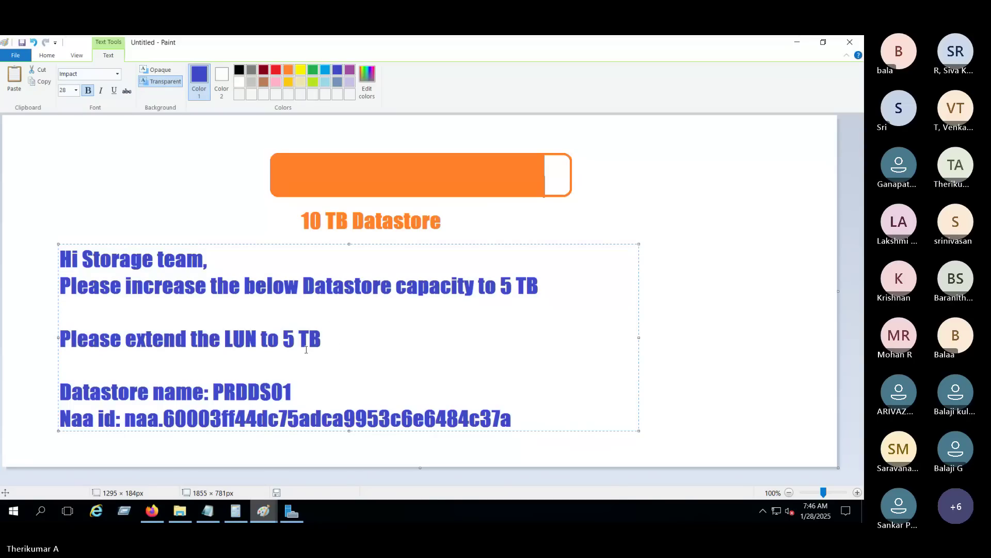
click(284, 341)
shift+click(329, 342)
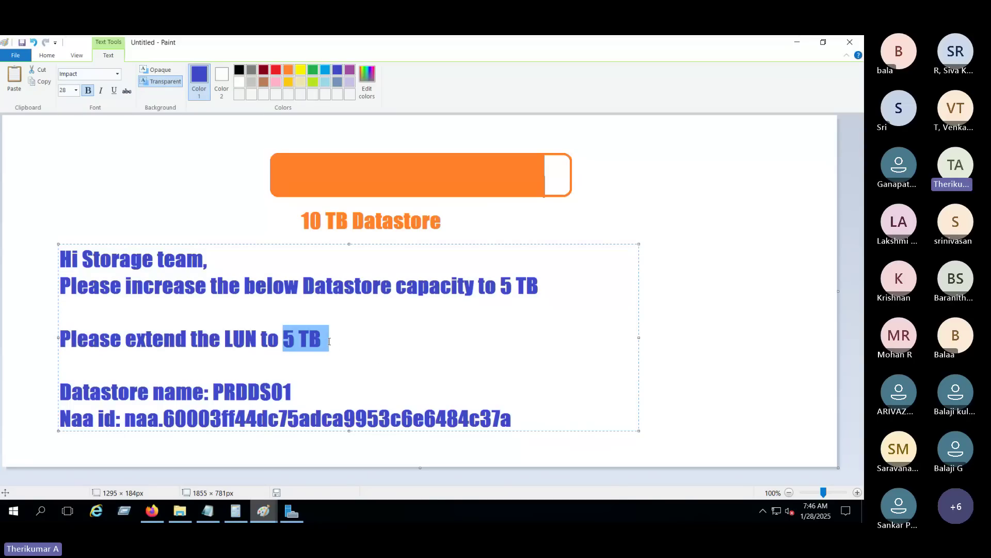
drag(193, 243, 183, 227)
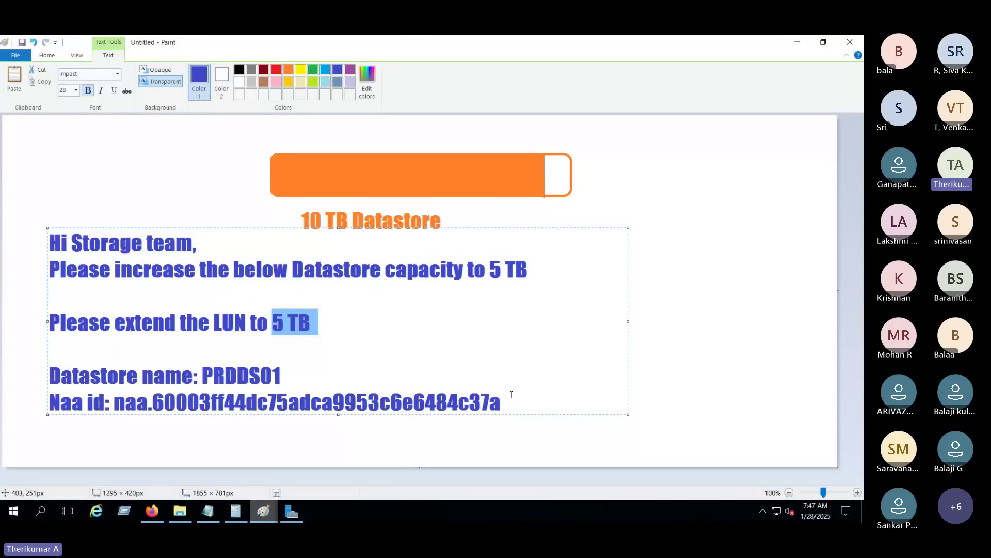
Switch to the vSphere Client, view the Rescan Storage options for Datastore04 and leave without rescanning.
click(153, 512)
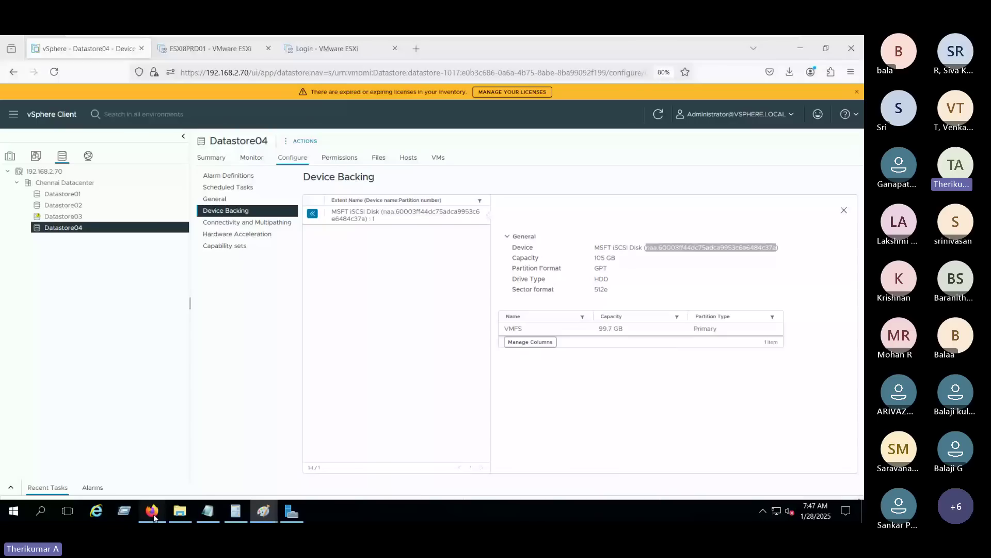
right_click(66, 229)
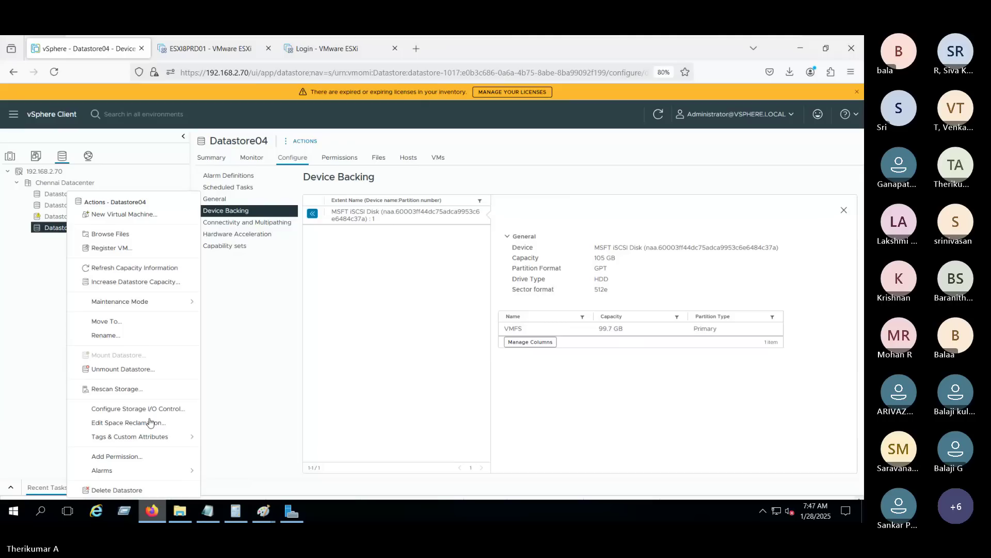
click(124, 390)
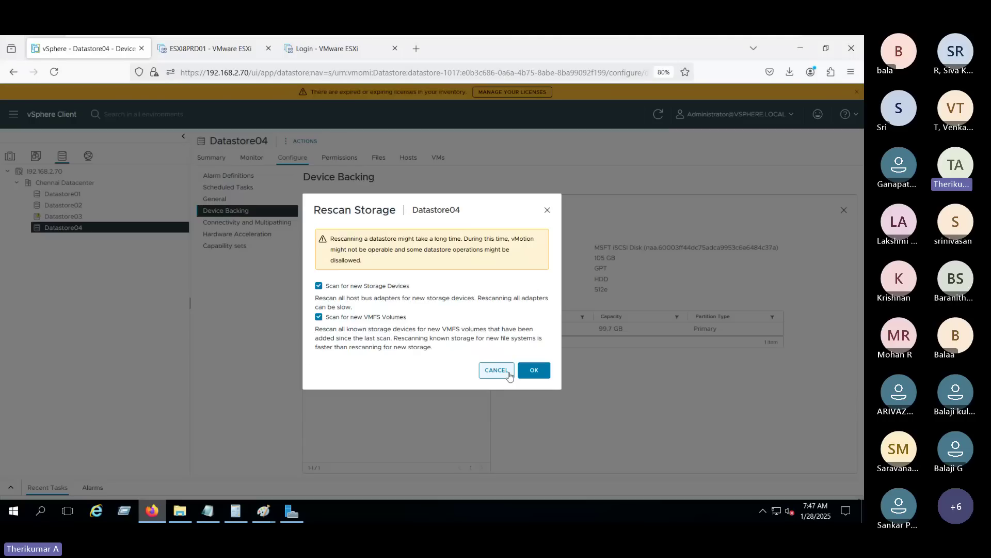
click(509, 372)
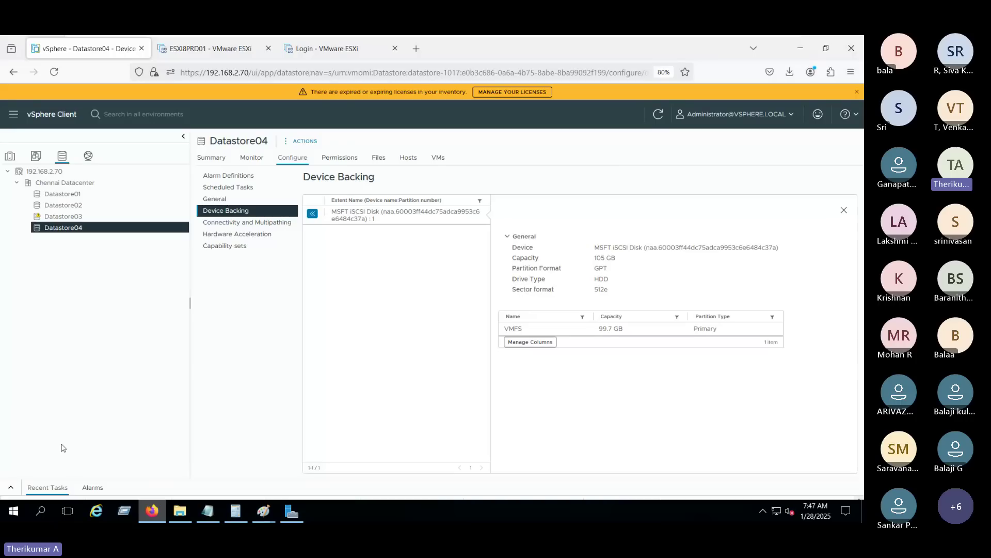
Review the storage team message in Paint, return to the vSphere Client and open Datastore04's summary.
click(253, 513)
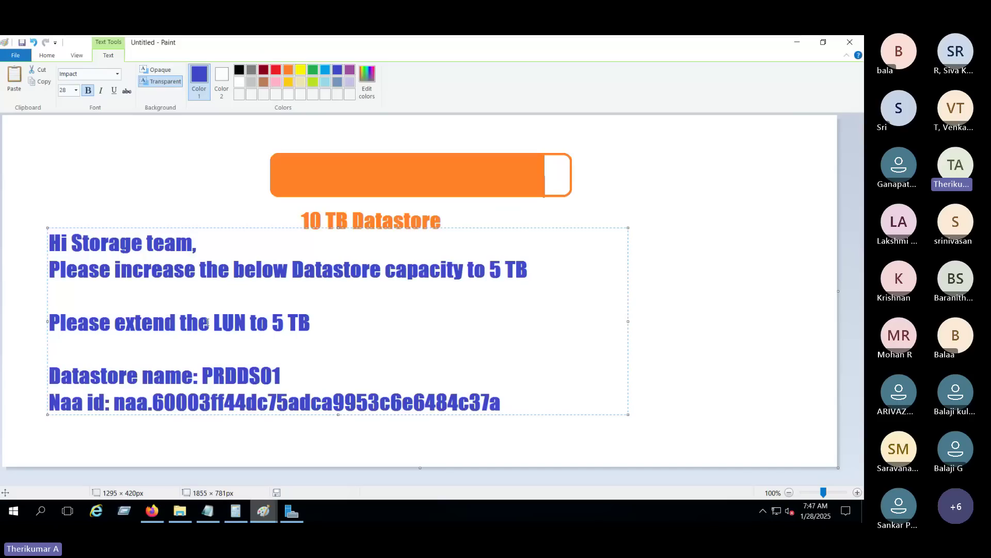
key(alt+Tab)
click(211, 157)
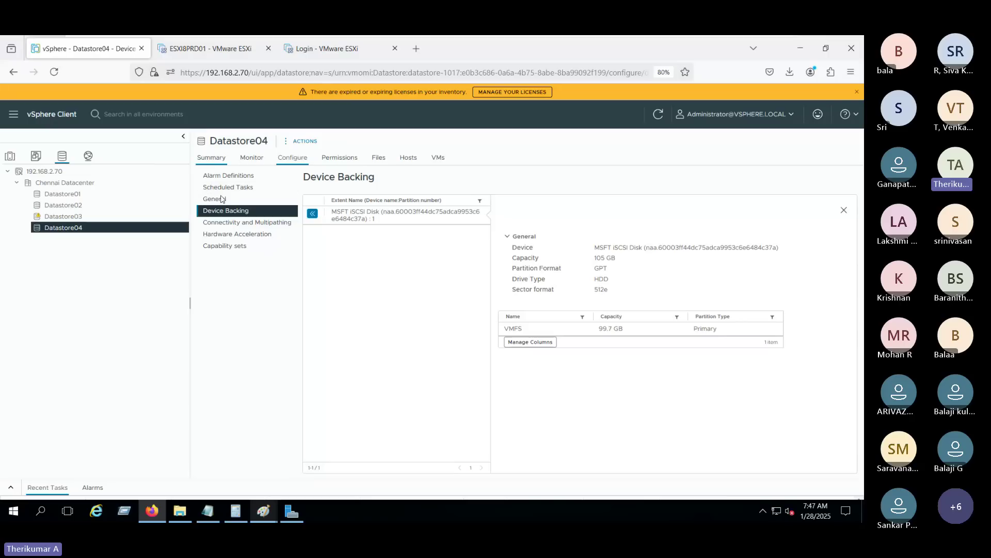